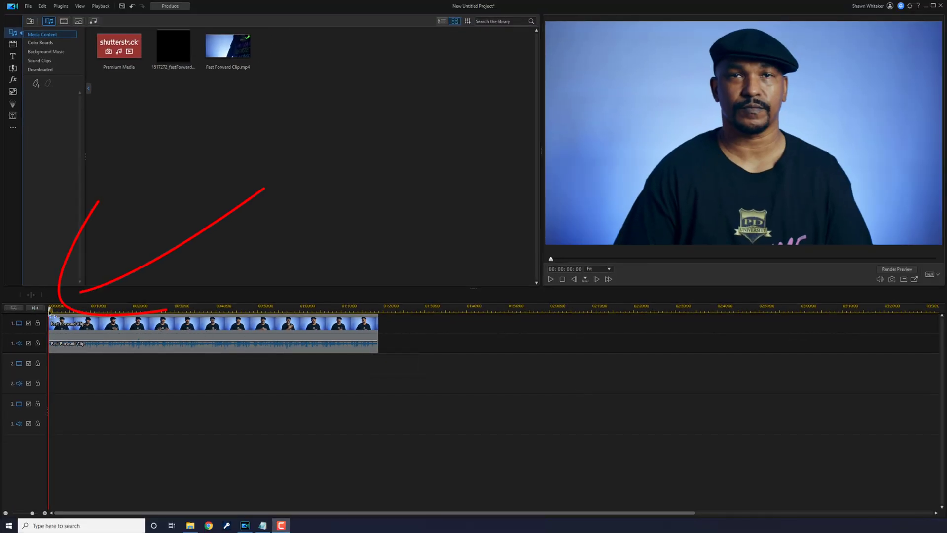
Step: Split the talking-head clip at about 00:00:05:22 with Ctrl+T
drag(53, 311, 76, 314)
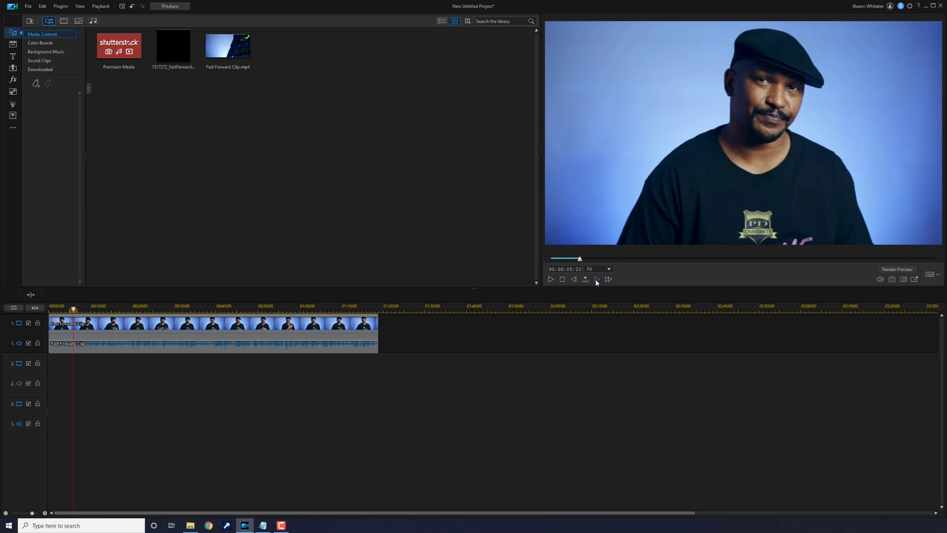
key(ctrl+t)
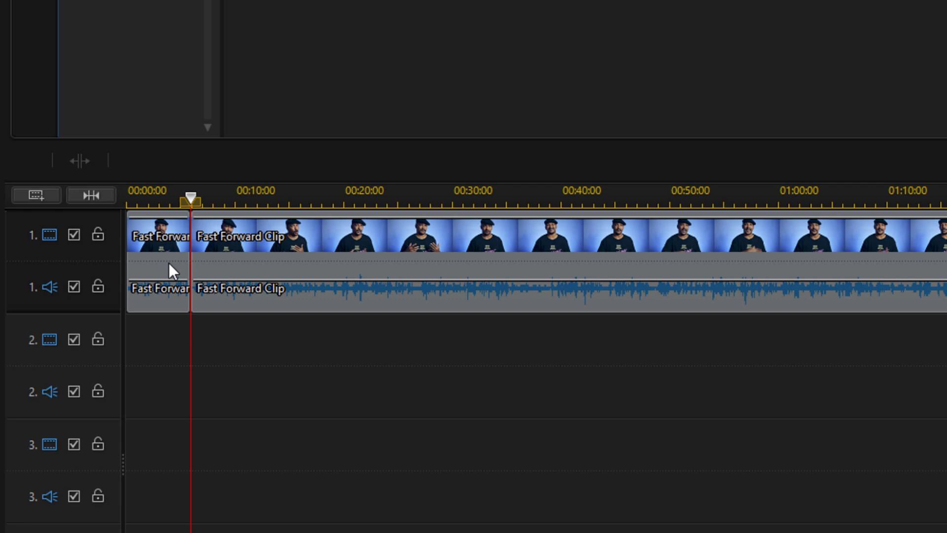
Step: Split the clip again just before 00:00:21:12 and select the 15-second piece between the cuts
click(335, 198)
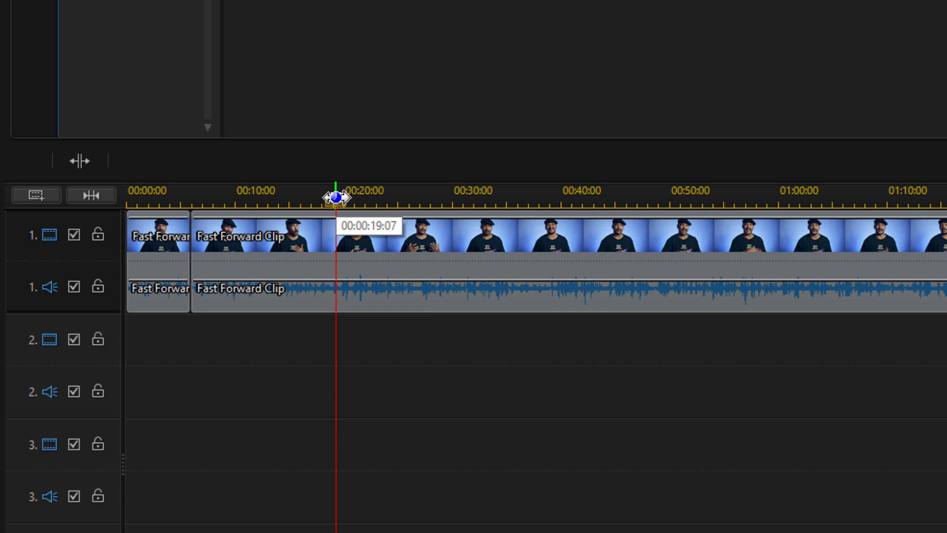
click(361, 200)
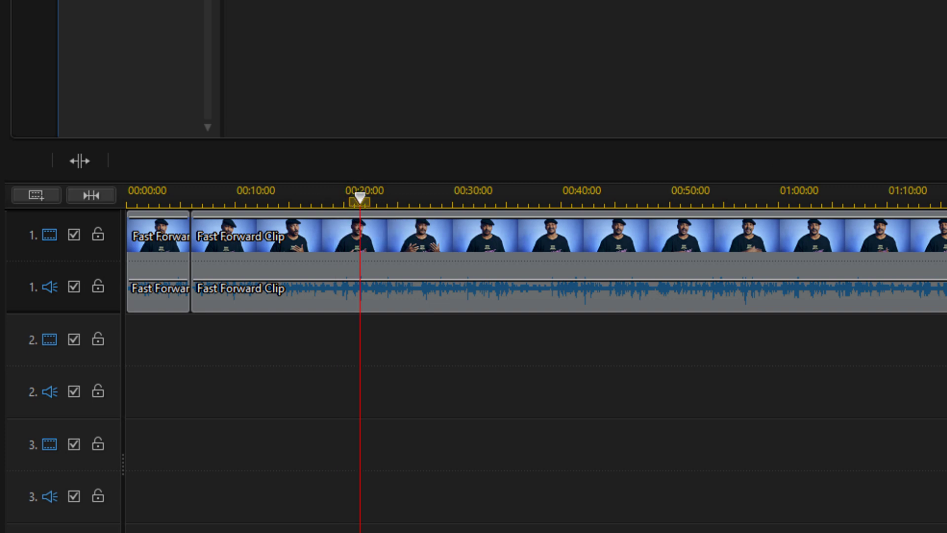
key(Left)
key(Left)
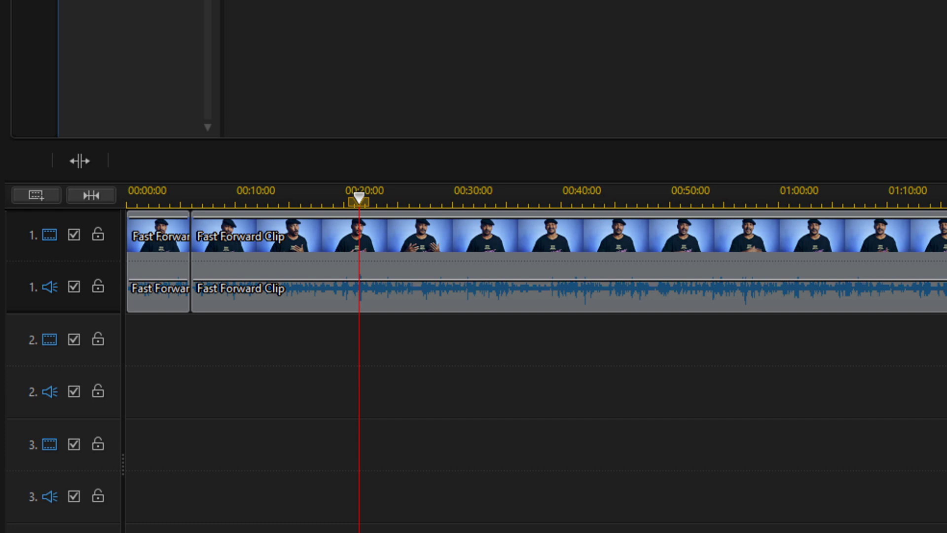
key(ctrl+t)
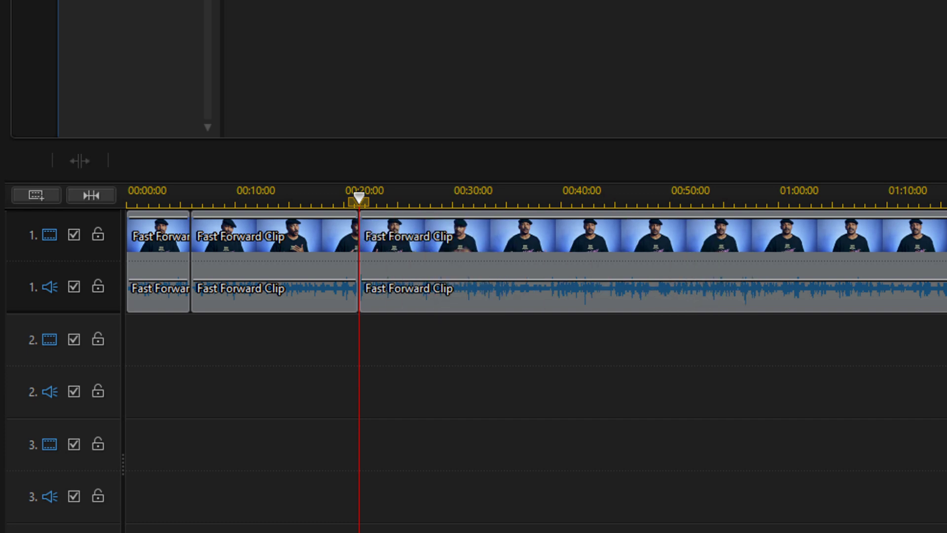
click(265, 241)
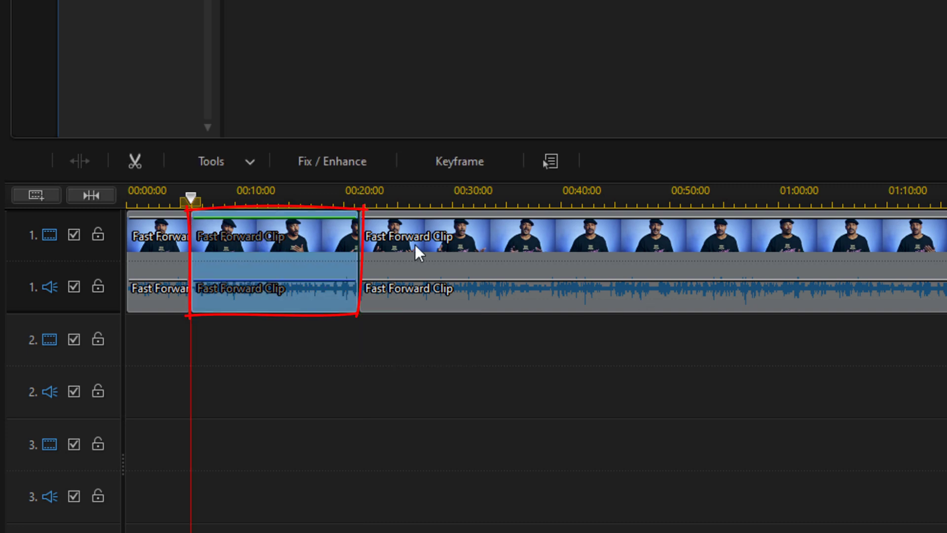
click(437, 252)
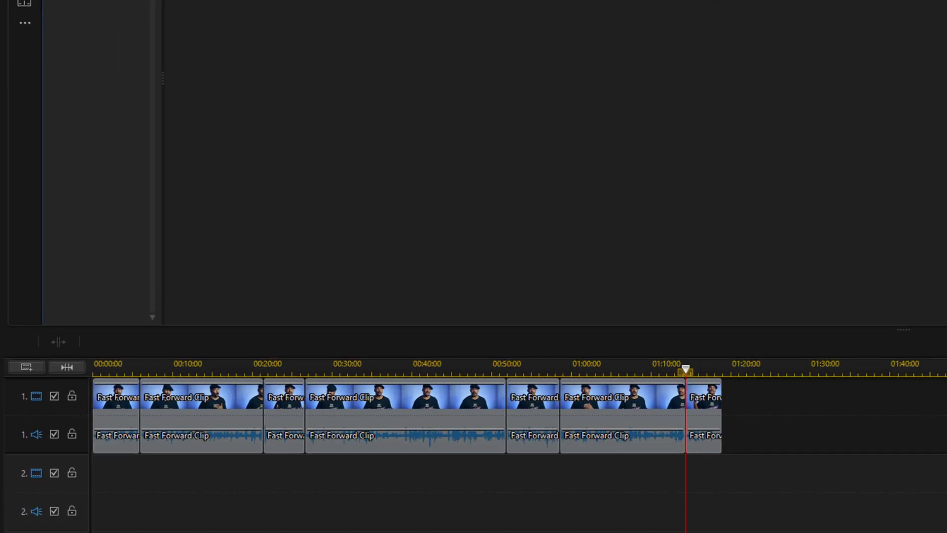
click(219, 421)
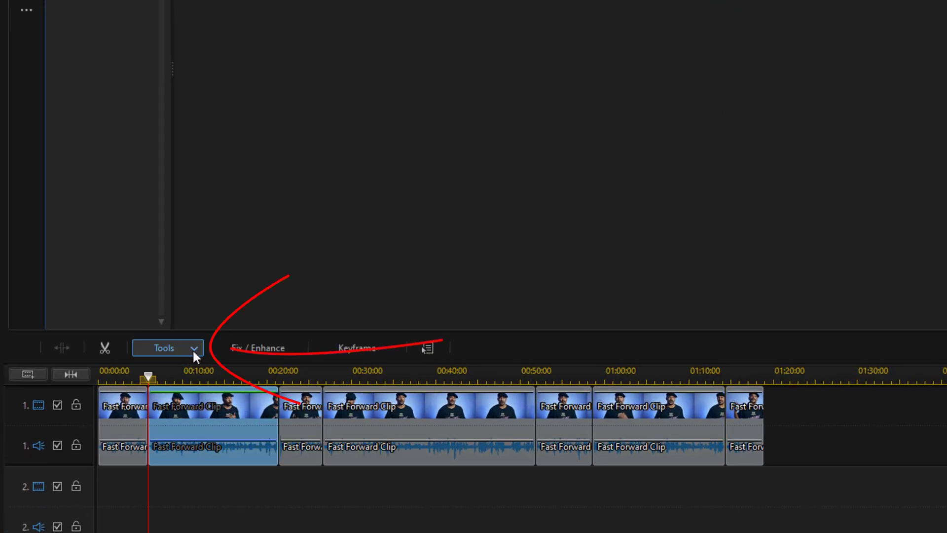
Step: Set the 15-second piece's Video Speed multiplier to 15, shrinking it to 00:00:01:01
click(194, 349)
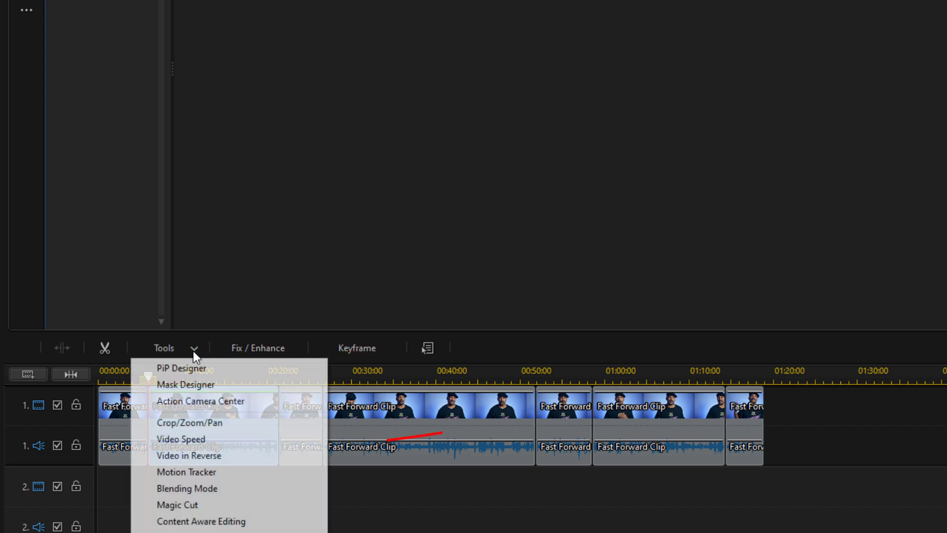
click(205, 441)
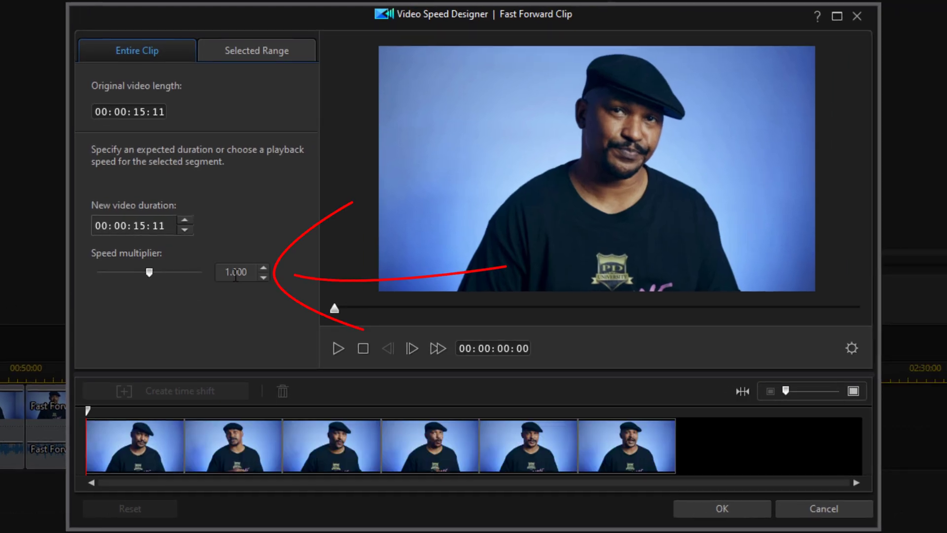
click(250, 272)
drag(250, 273, 211, 275)
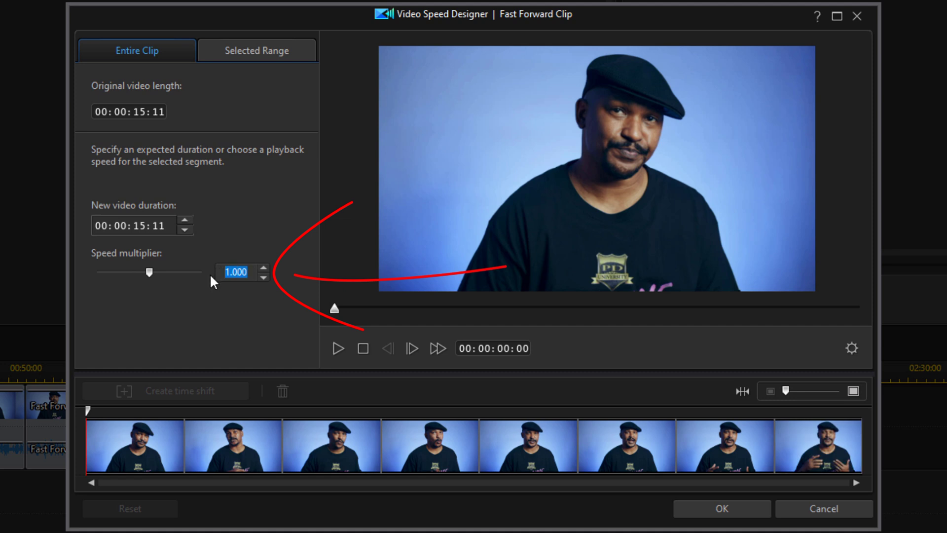
text(15)
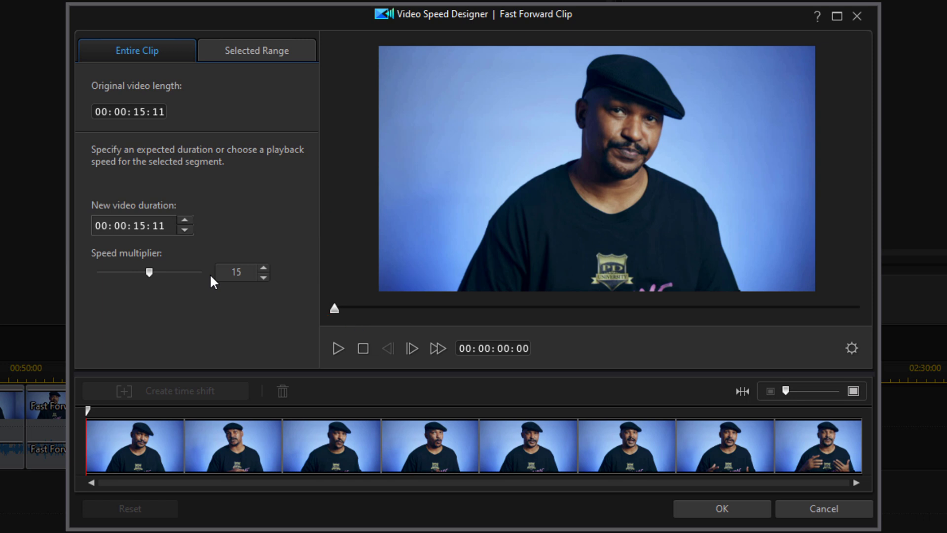
key(Return)
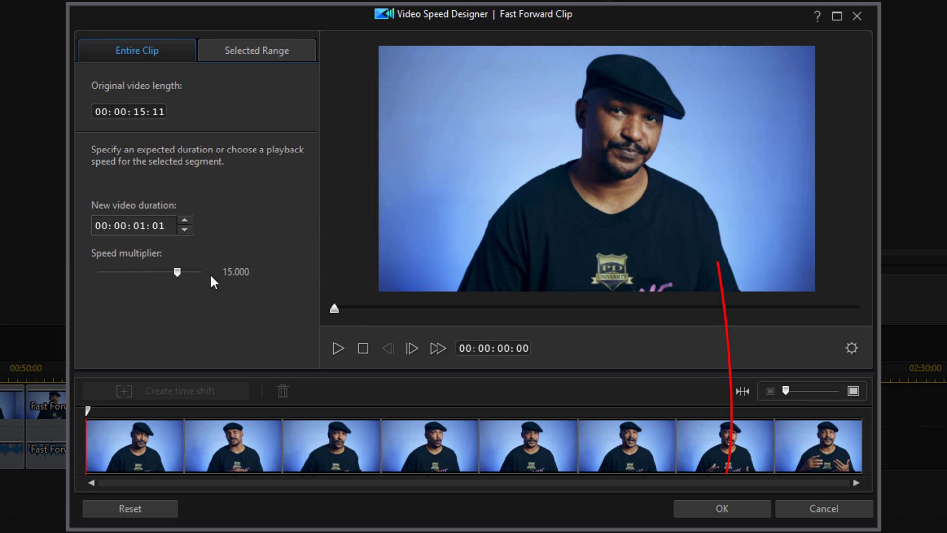
click(714, 509)
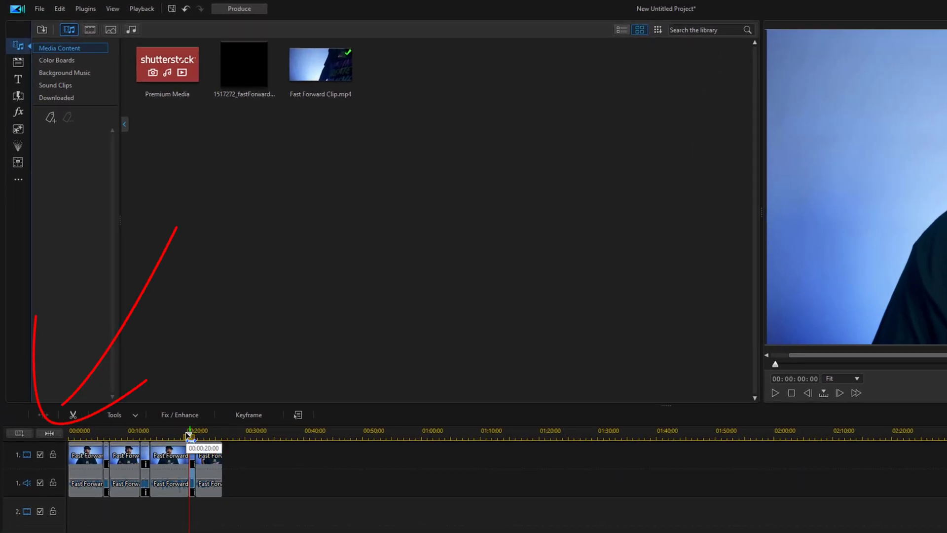
Step: Fit the whole shortened video to the timeline width with View entire video
click(49, 434)
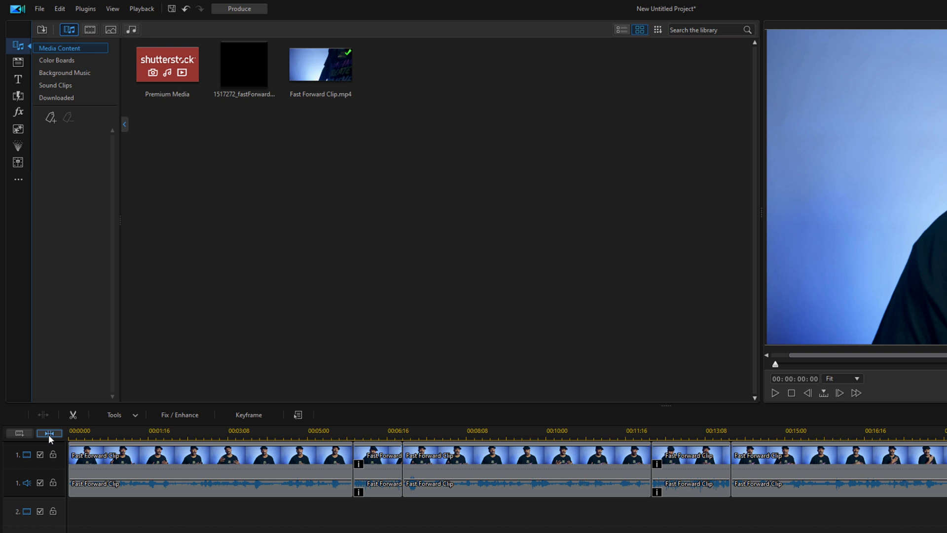
Step: Drop BCC Damaged TV from 3rd Party > BorisFX Stylize onto the first sped-up clip and open its settings
click(17, 114)
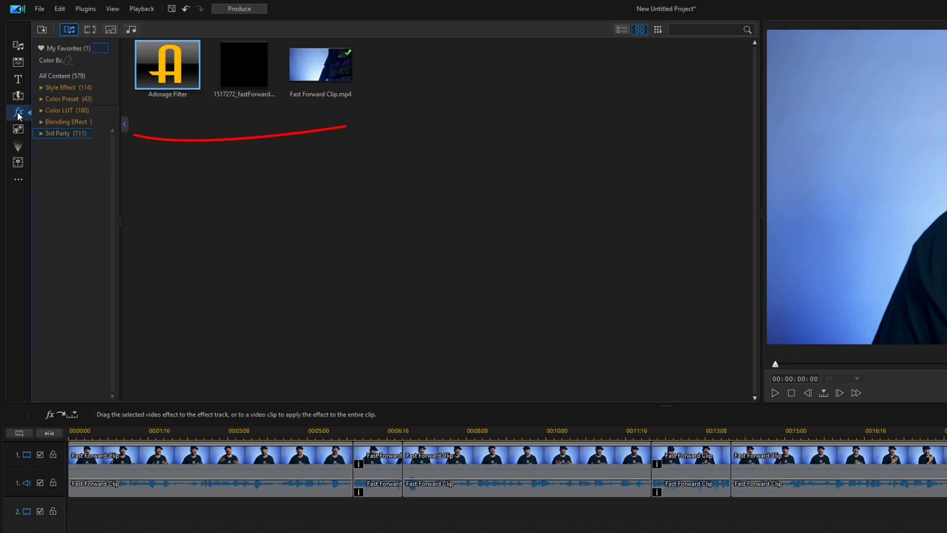
click(41, 136)
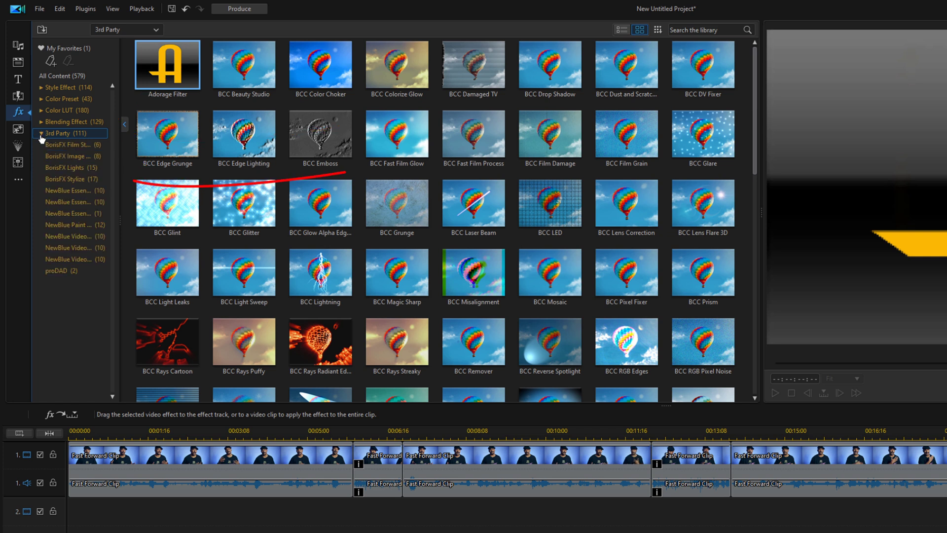
click(63, 180)
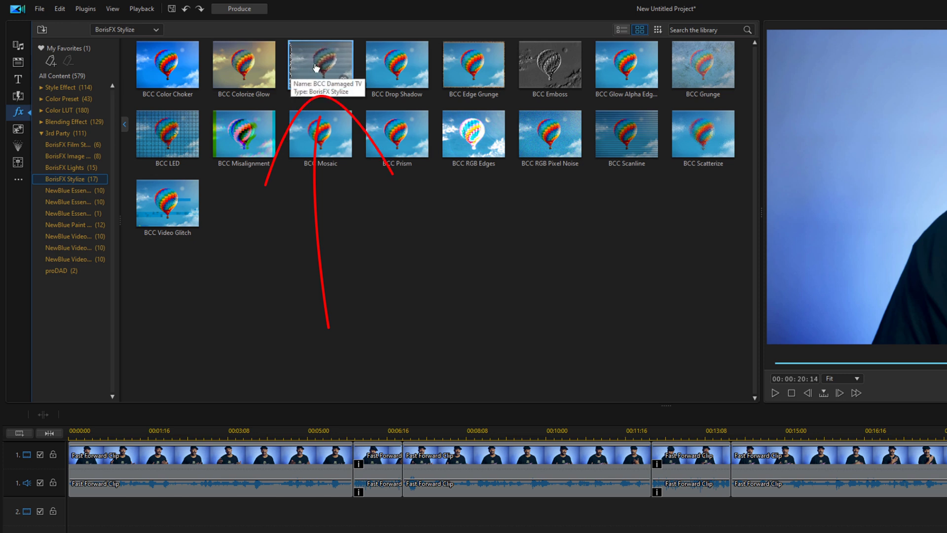
drag(316, 68, 369, 453)
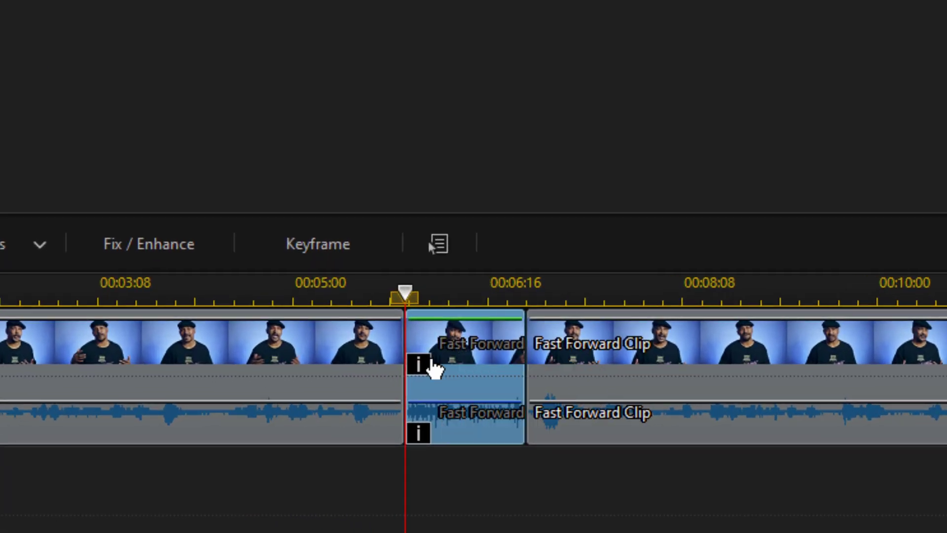
mouse_move(422, 370)
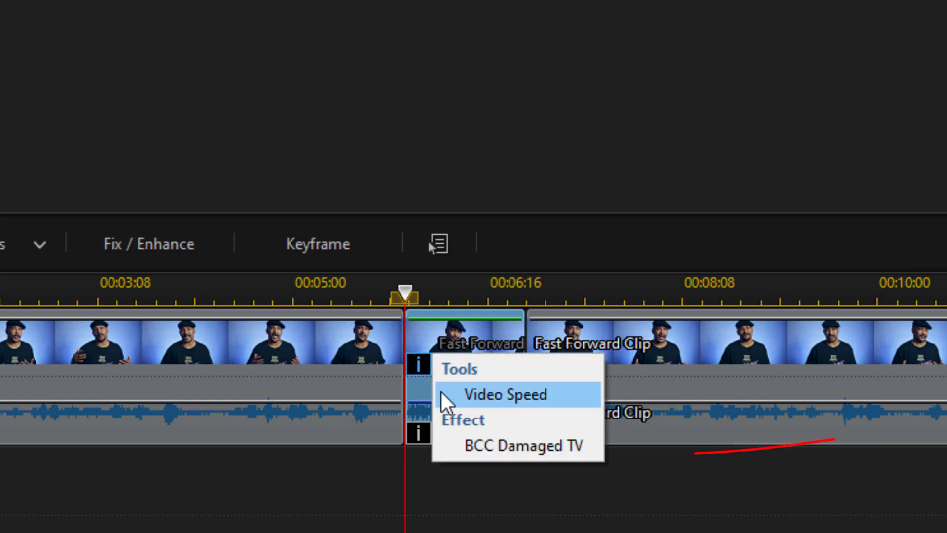
click(539, 445)
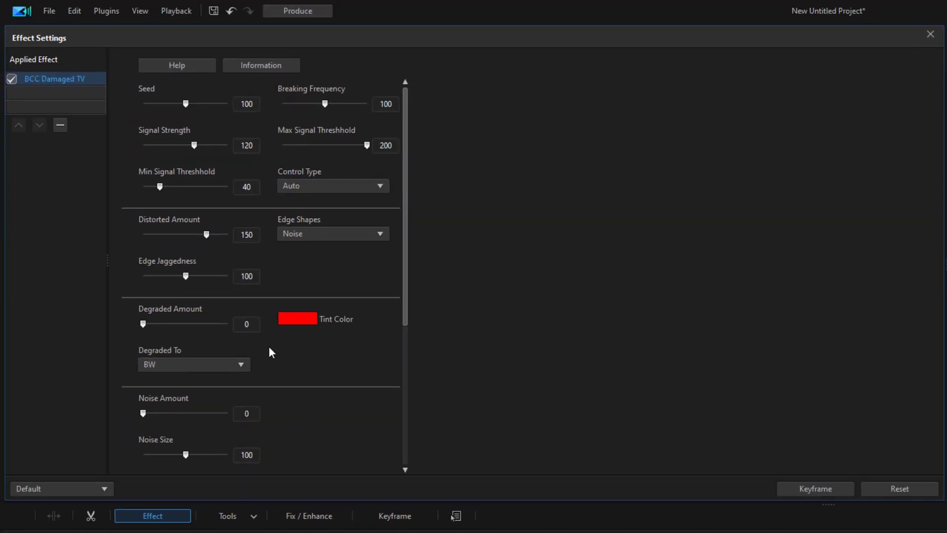
Step: Enter Degraded Amount 30, Noise Amount 50 and Mix with Original 25 for BCC Damaged TV, then close the panel
click(238, 321)
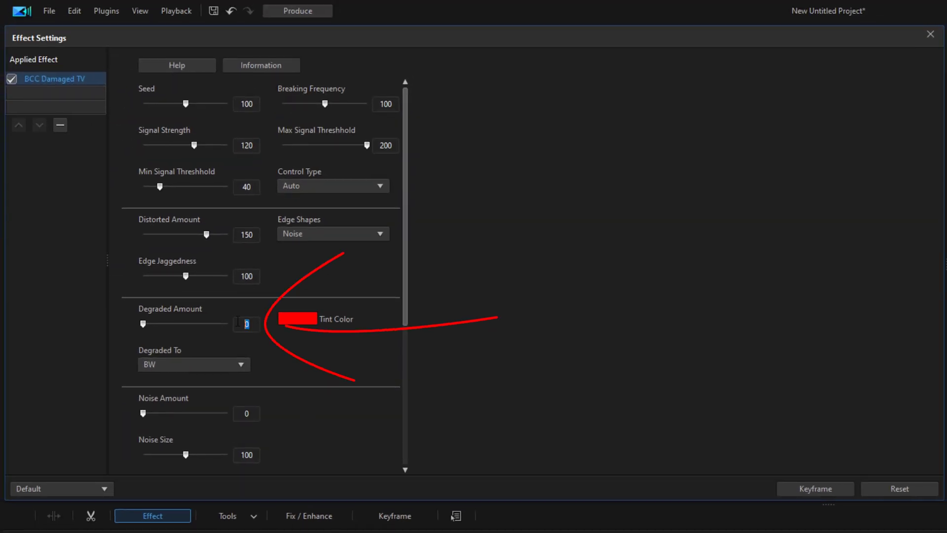
text(30)
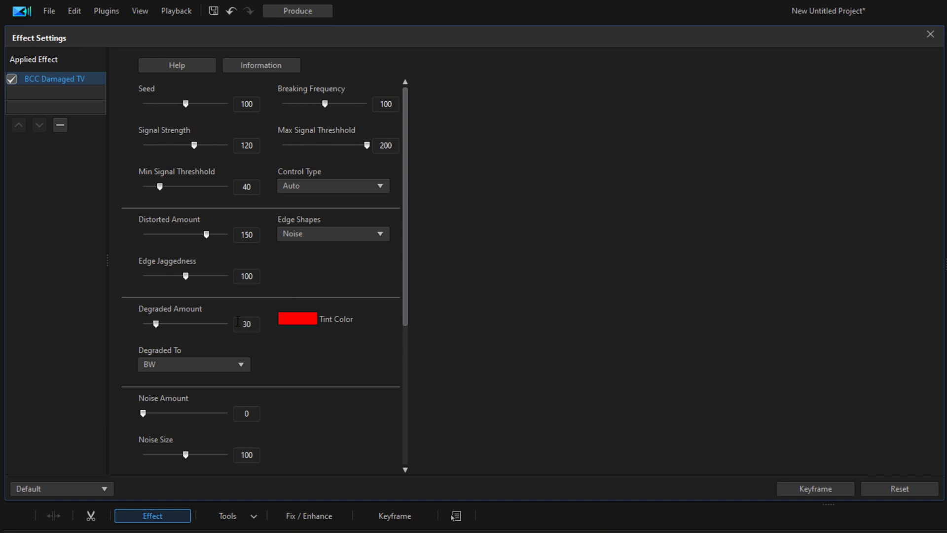
click(216, 414)
text(50)
key(Return)
drag(400, 296, 416, 438)
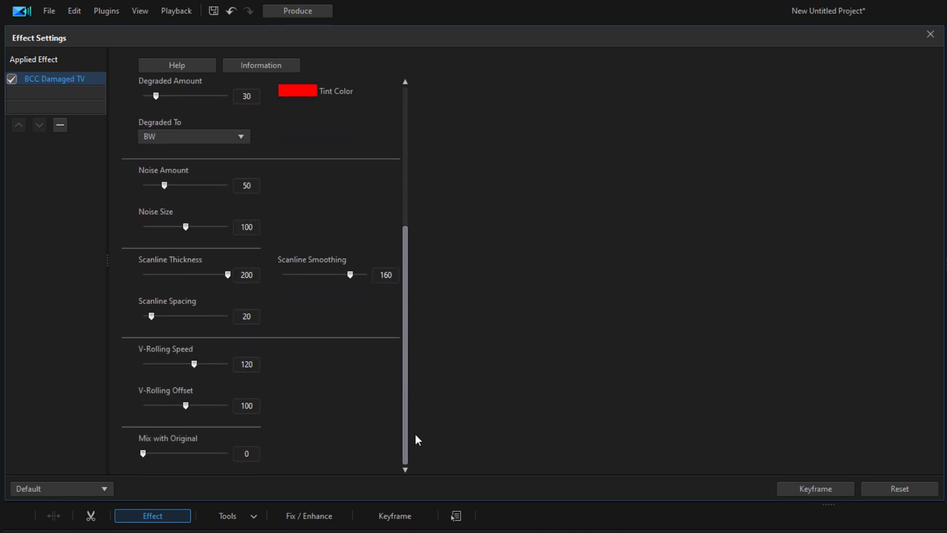
click(247, 454)
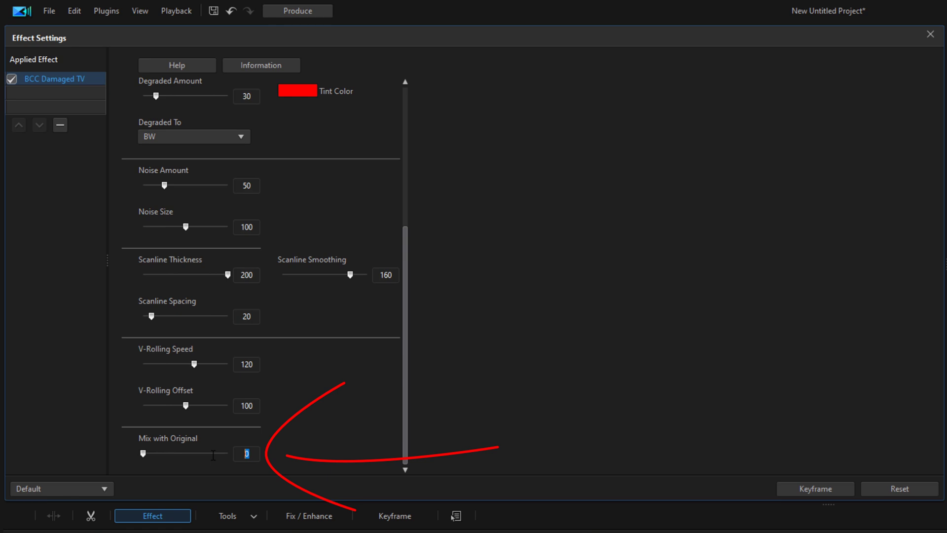
text(25)
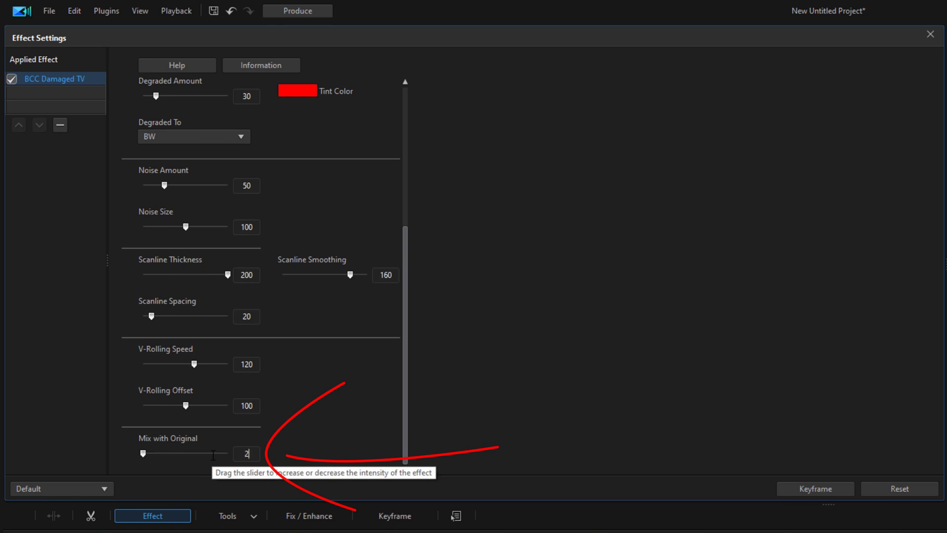
key(Return)
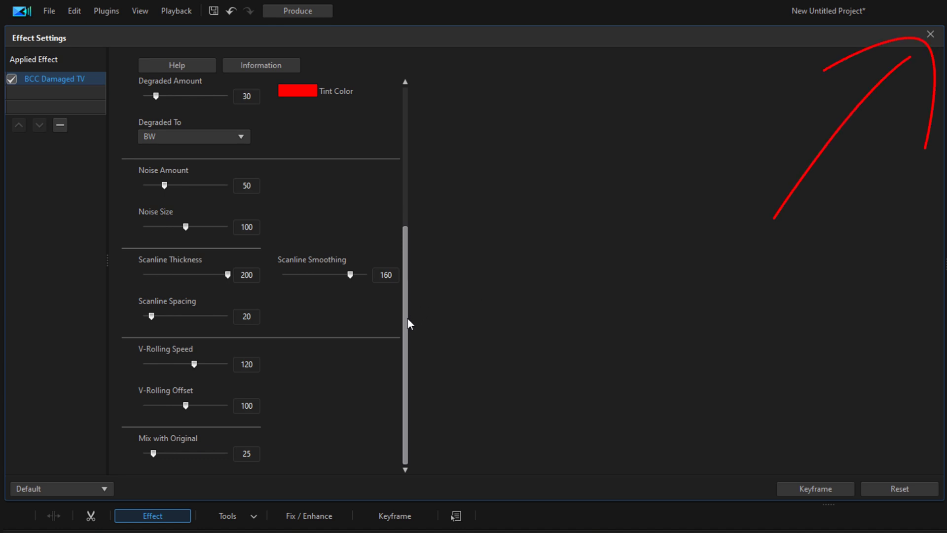
drag(408, 319, 423, 132)
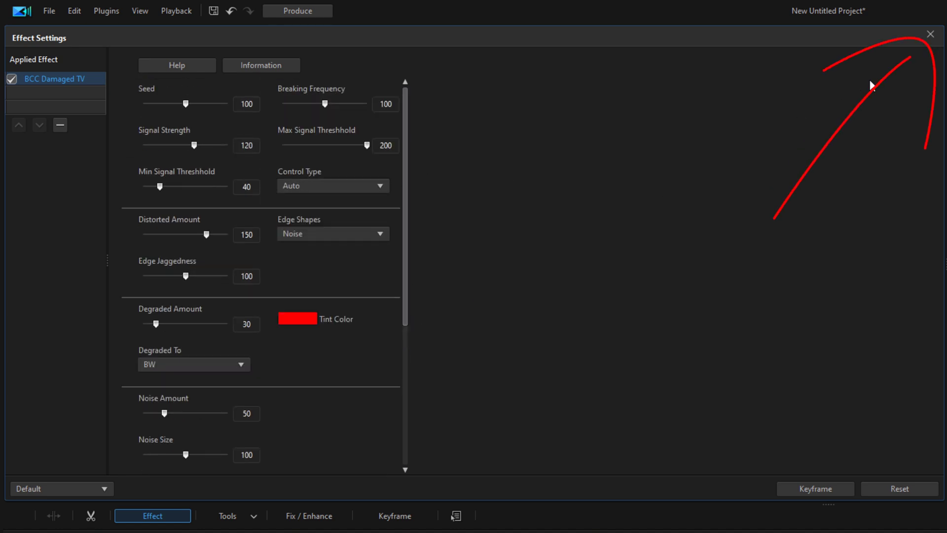
click(930, 37)
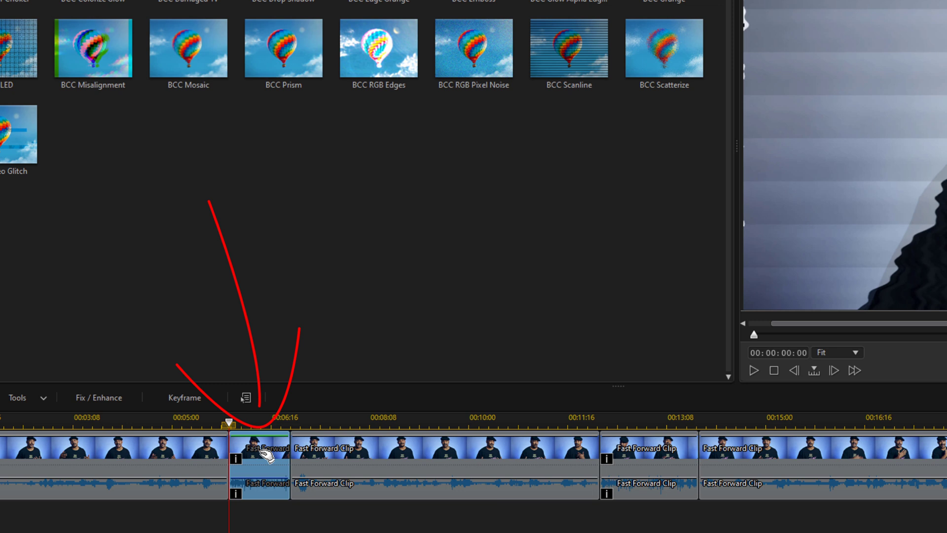
Step: Copy the glitch clip's keyframe attributes and paste them onto the second sped-up clip
right_click(262, 454)
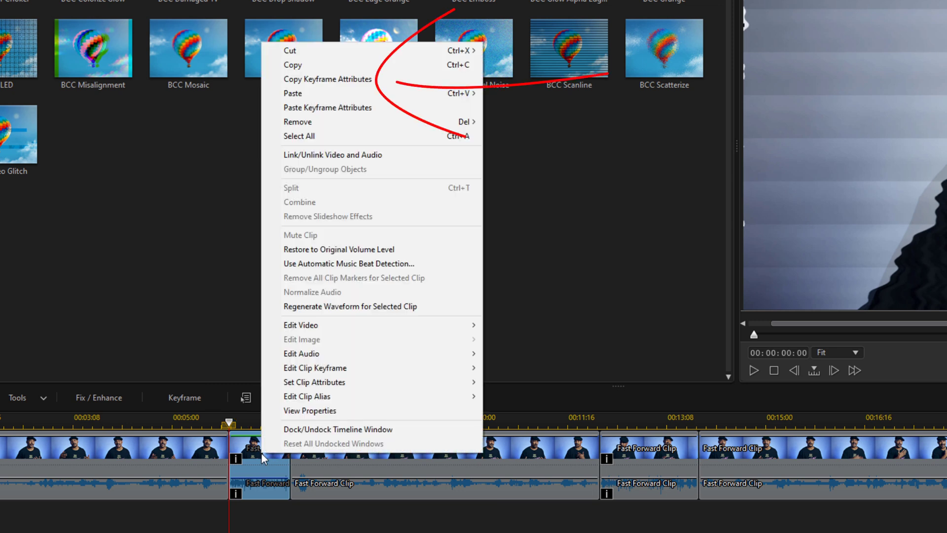
click(333, 80)
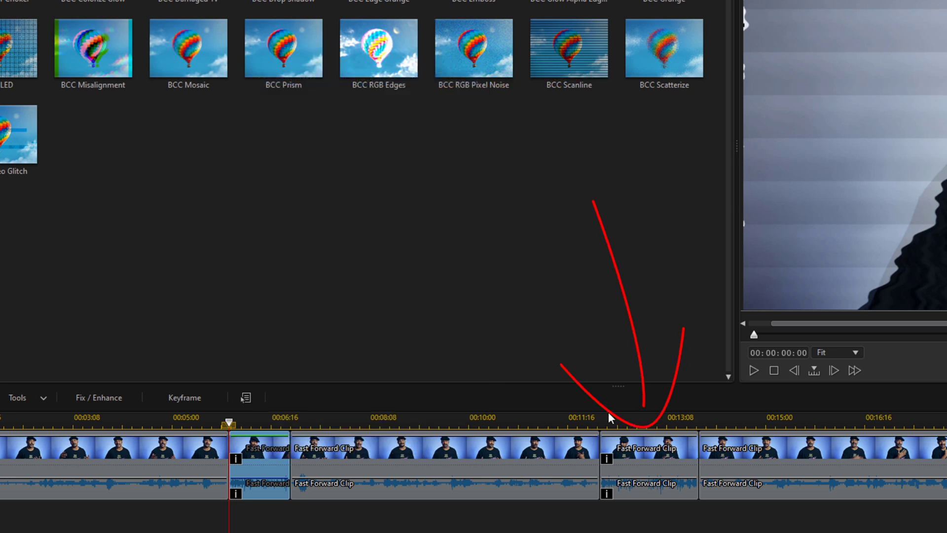
click(650, 454)
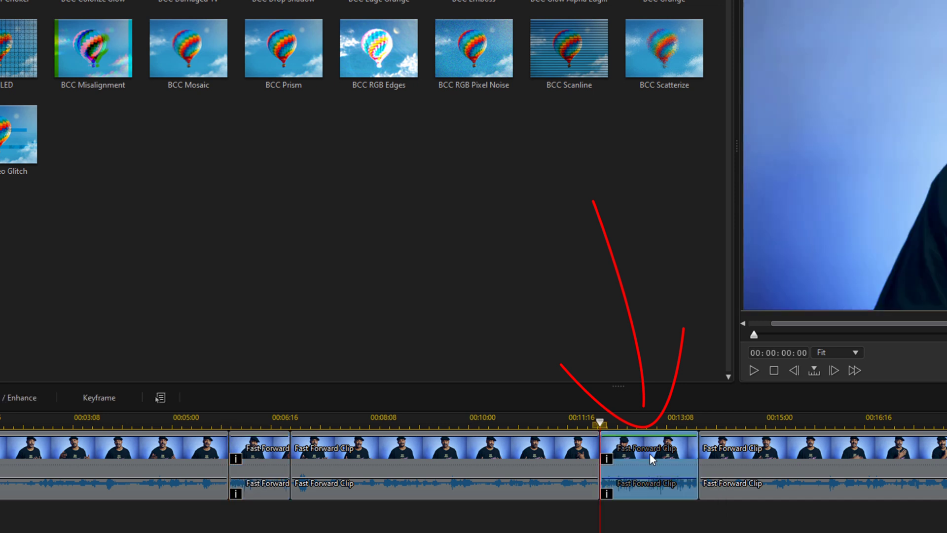
right_click(649, 452)
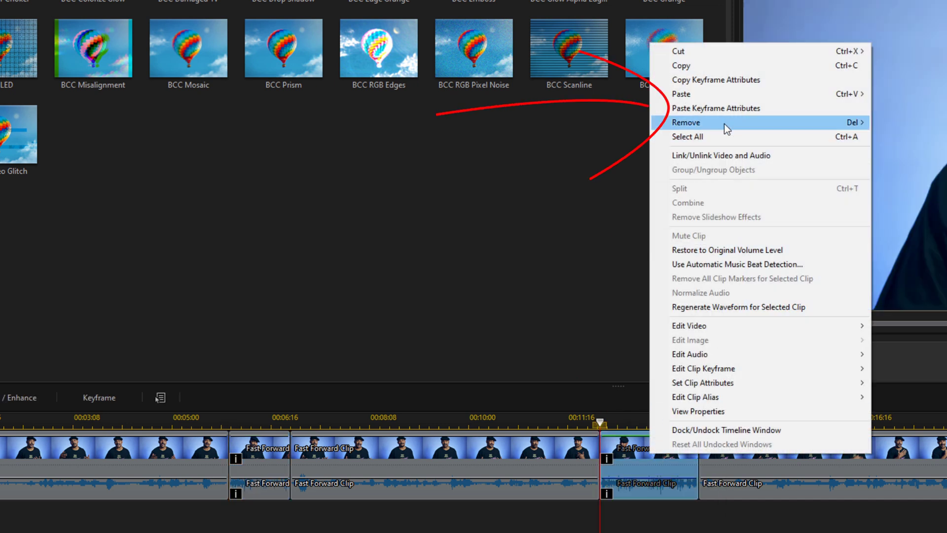
click(726, 107)
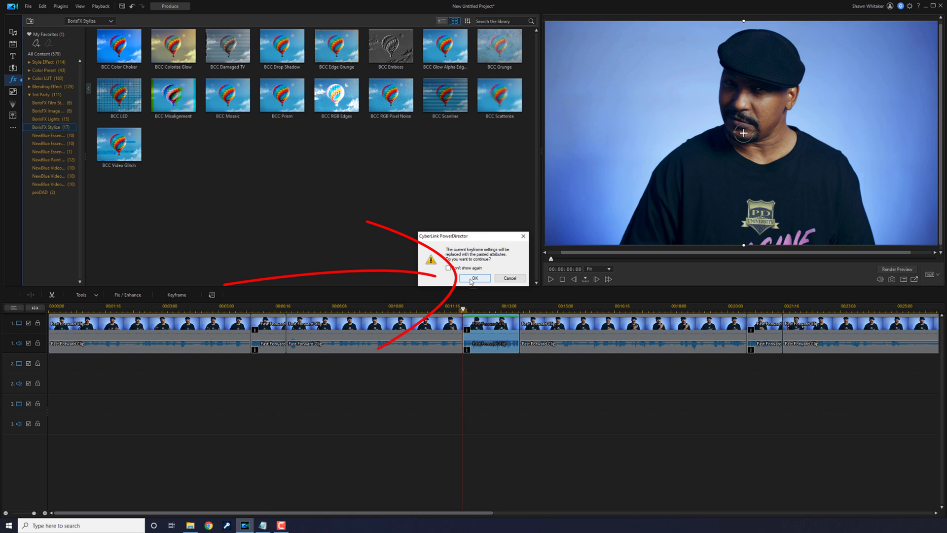
click(471, 279)
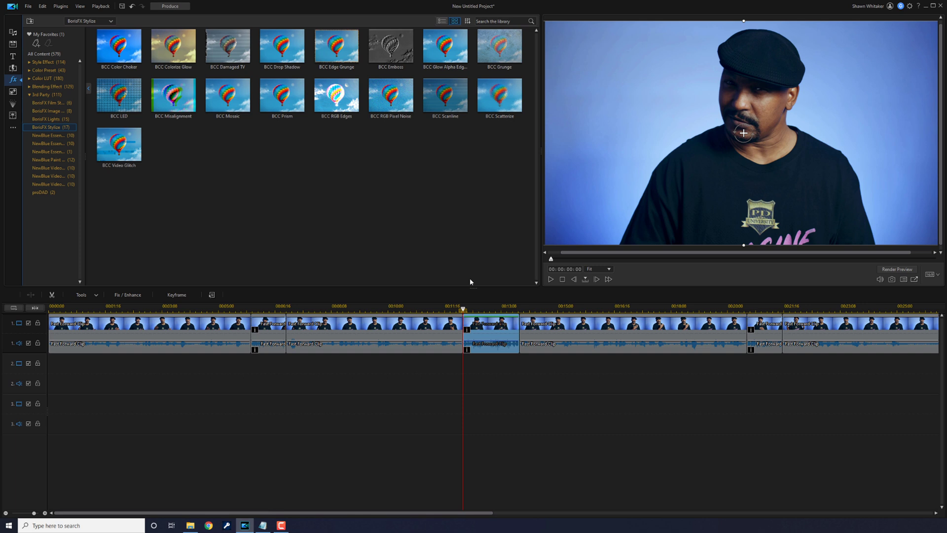
Step: Paste the same glitch keyframe attributes onto the third sped-up clip
click(764, 325)
right_click(764, 325)
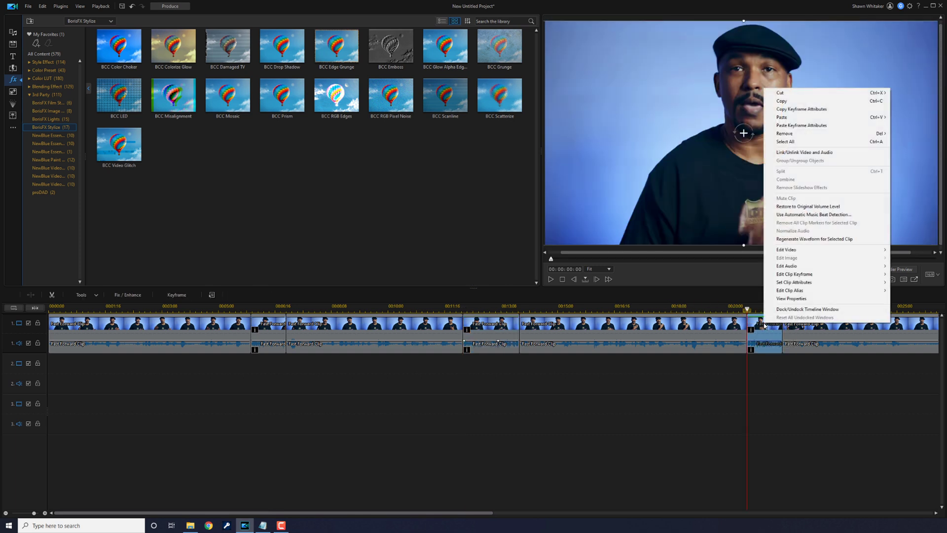
click(795, 126)
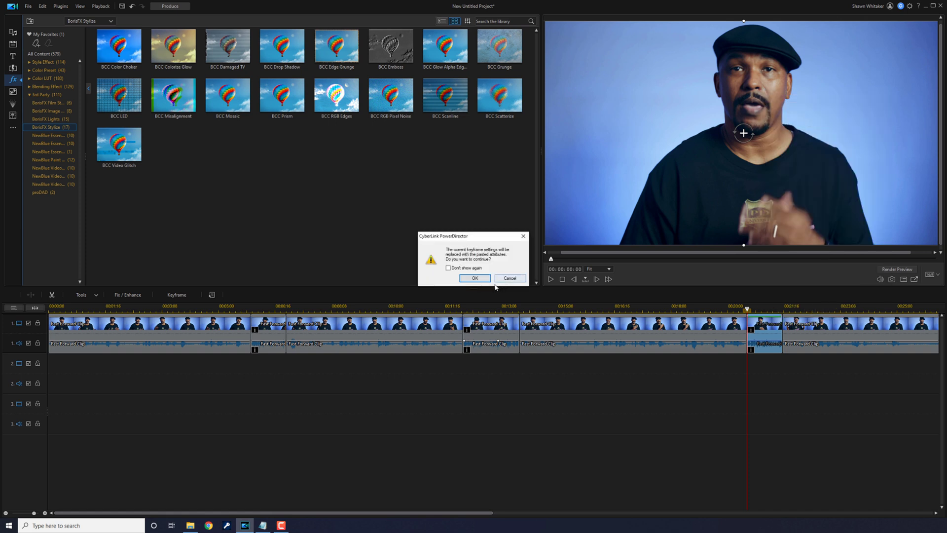
click(475, 279)
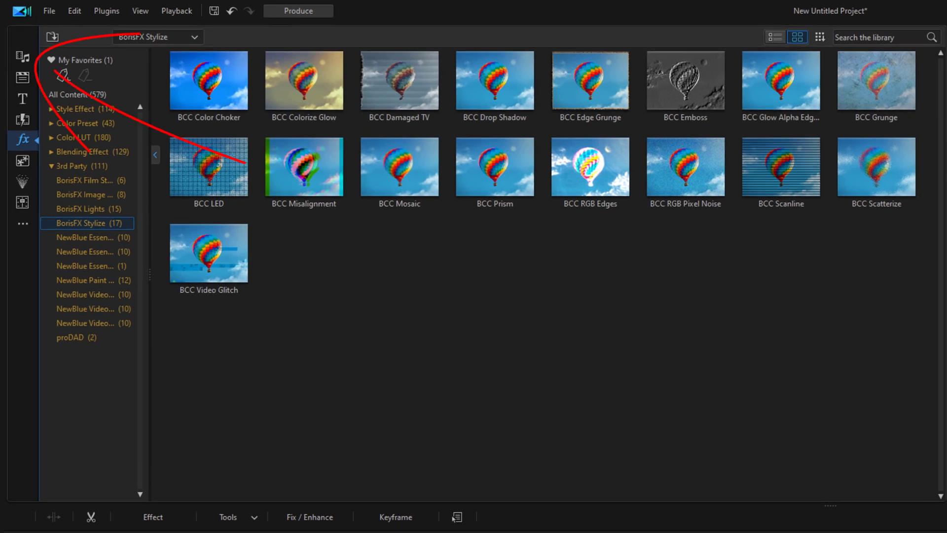
Step: Place the fastForward icon clip on track 2 under the first sped-up clip, trimmed to 00:00:01:01 at about 66 opacity
click(19, 60)
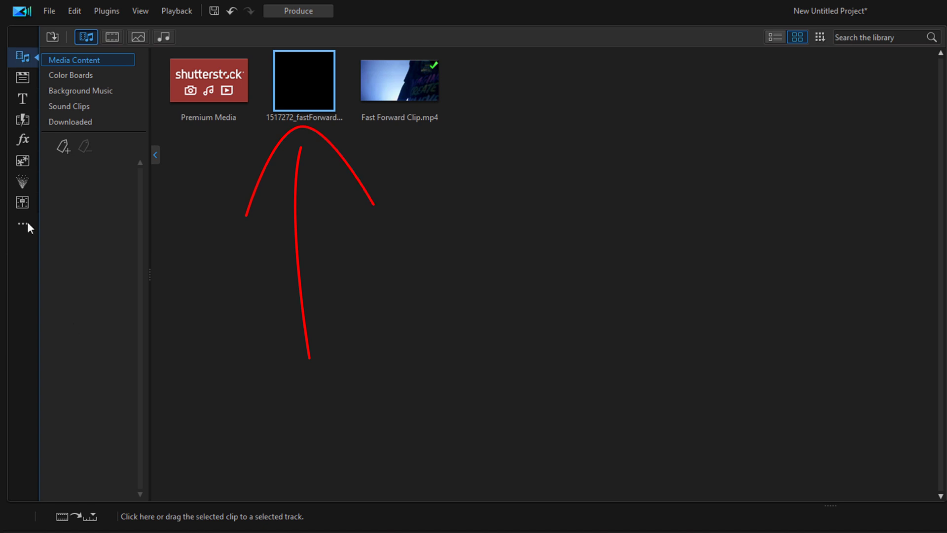
drag(311, 91, 442, 532)
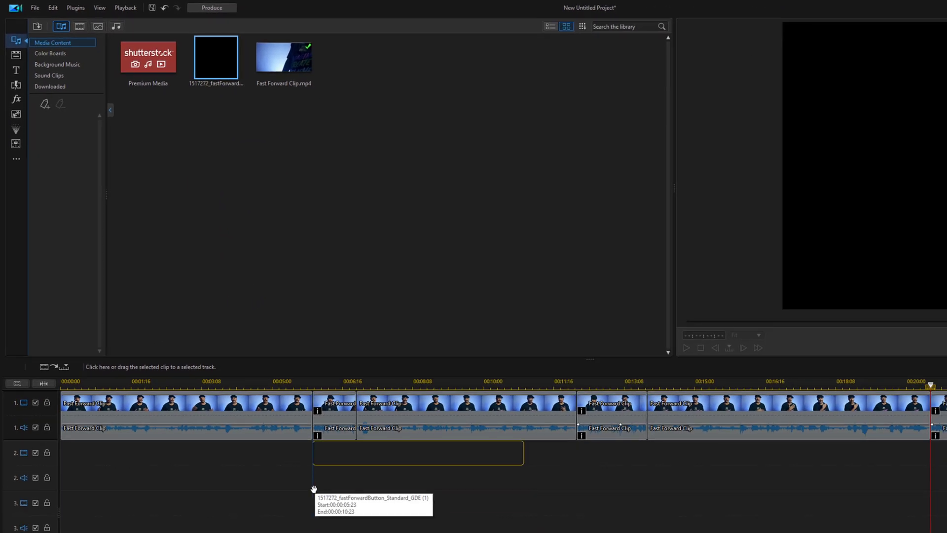
drag(314, 488, 313, 490)
drag(522, 456, 354, 462)
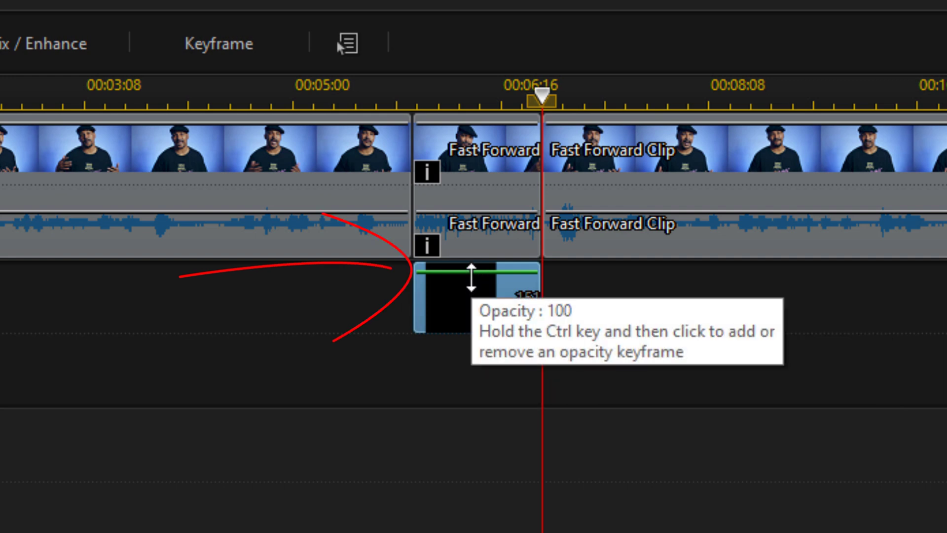
click(471, 278)
mouse_move(471, 278)
mouse_down()
mouse_move(474, 296)
mouse_move(480, 292)
mouse_up()
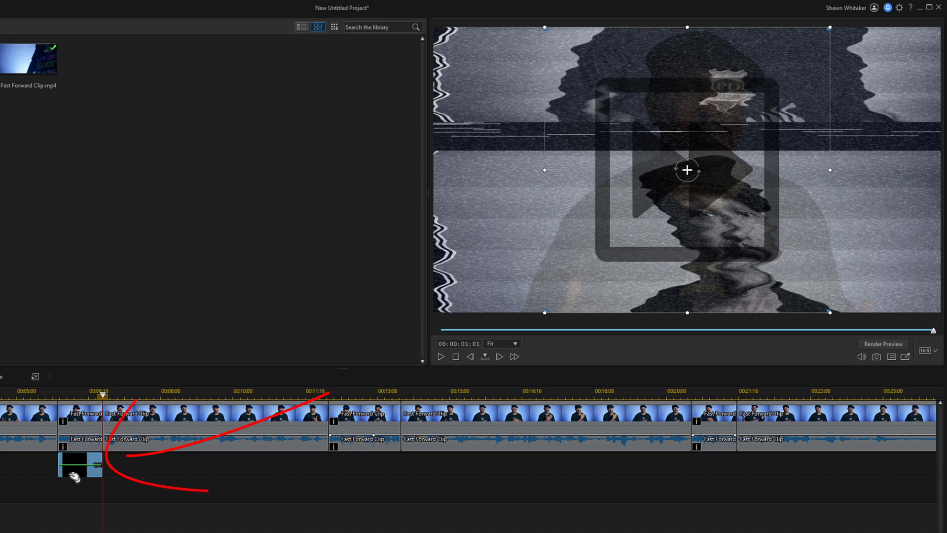
Step: Copy the icon overlay, paste it at 00:00:12:05 on track 2, and stretch it over the second sped-up clip
right_click(74, 476)
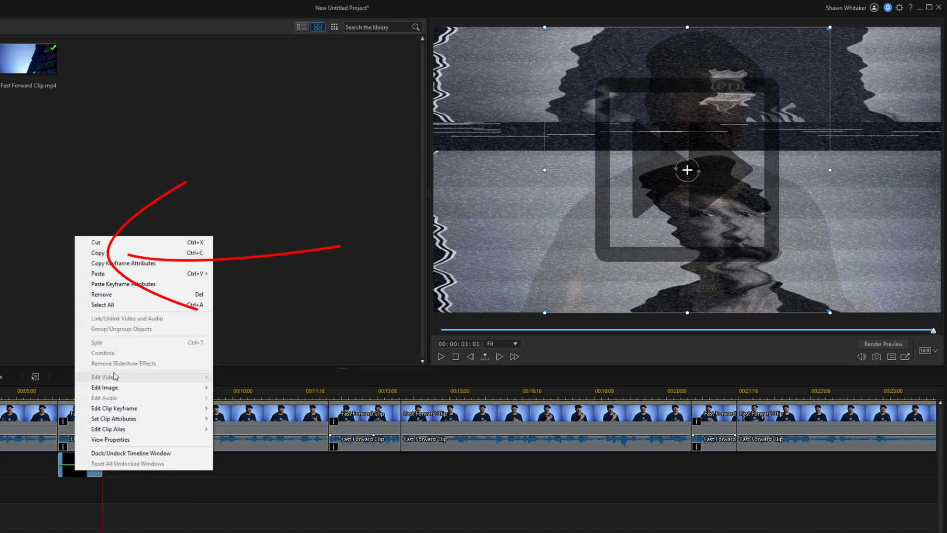
click(104, 253)
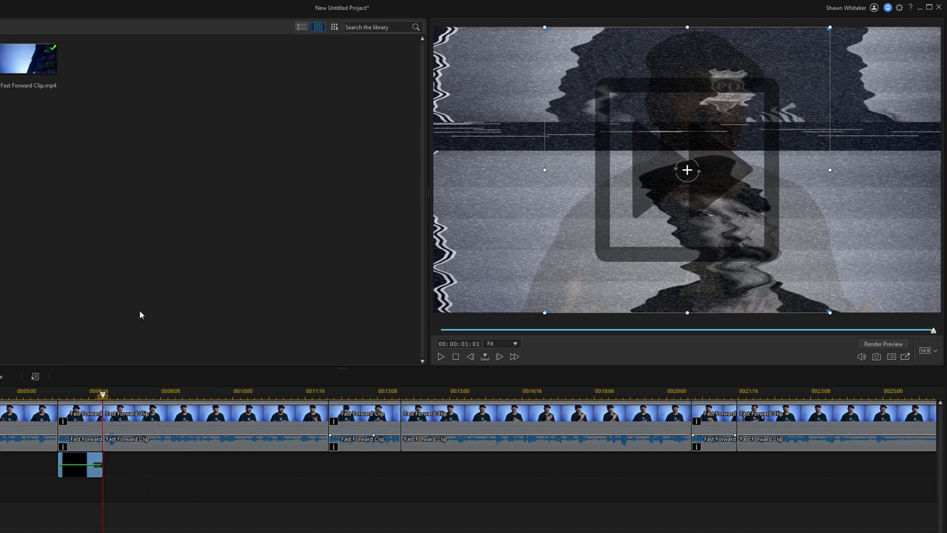
click(343, 429)
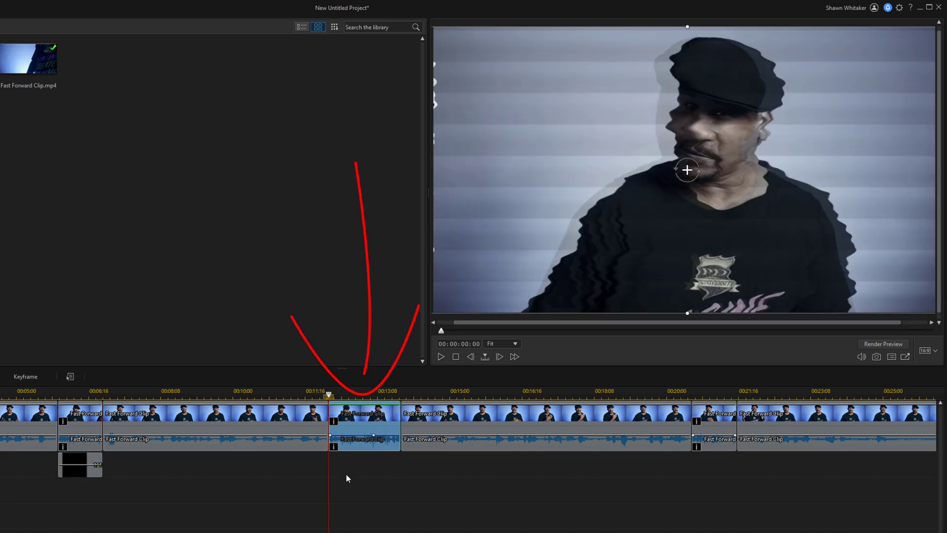
click(346, 475)
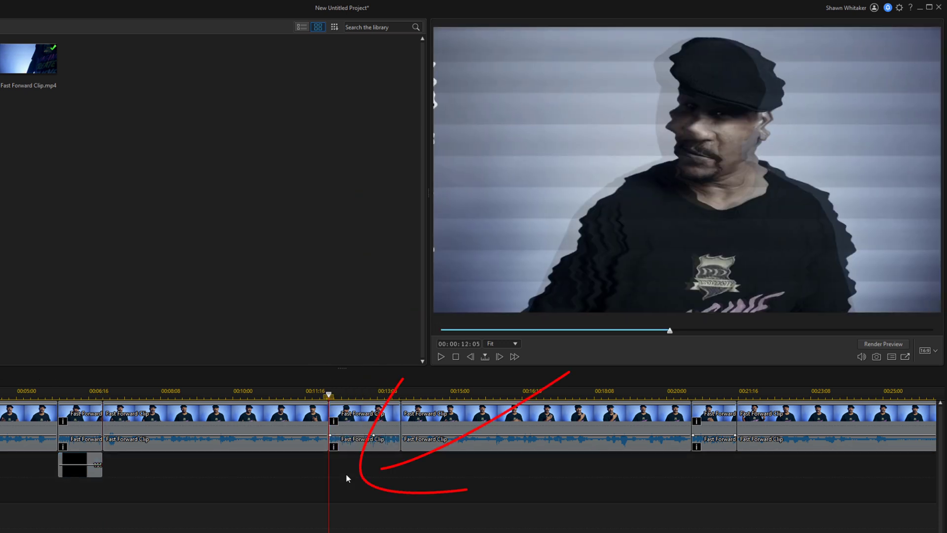
right_click(346, 475)
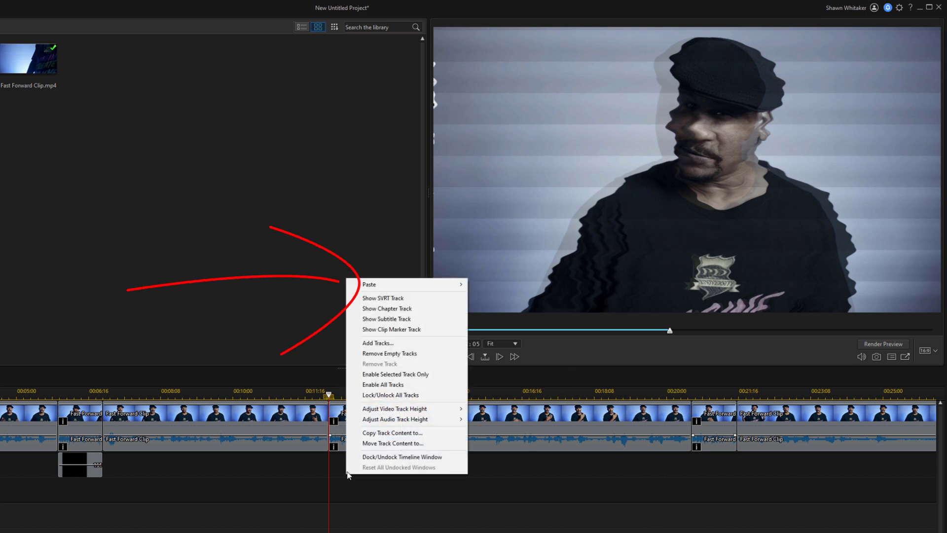
mouse_move(388, 286)
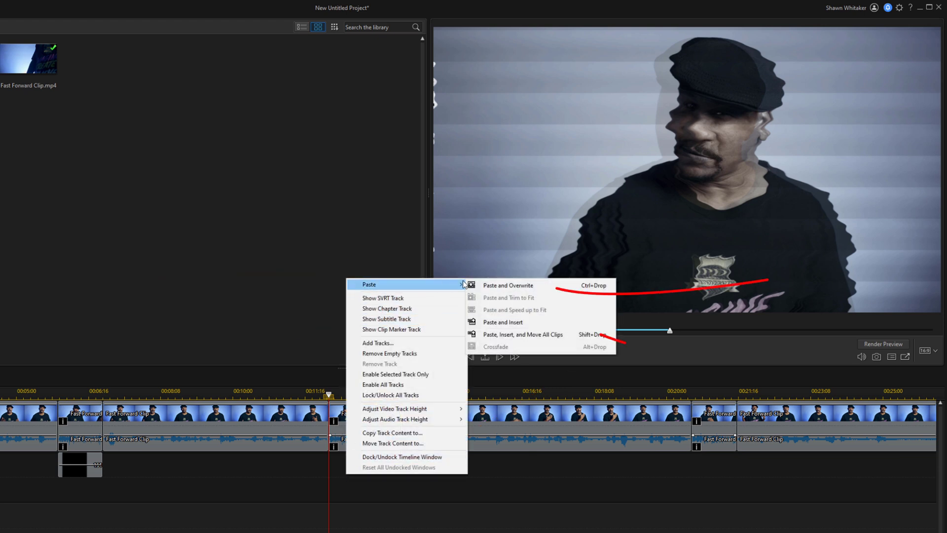
click(495, 281)
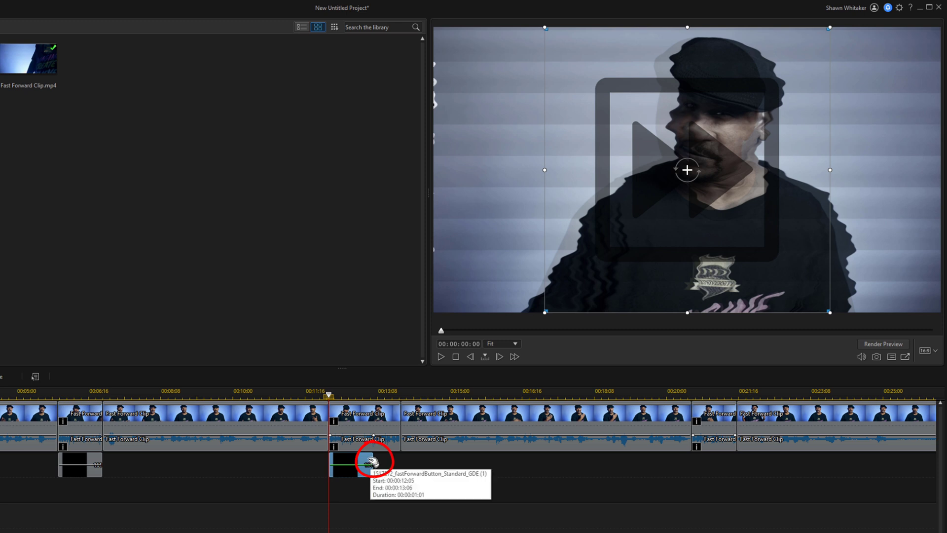
drag(374, 462, 400, 463)
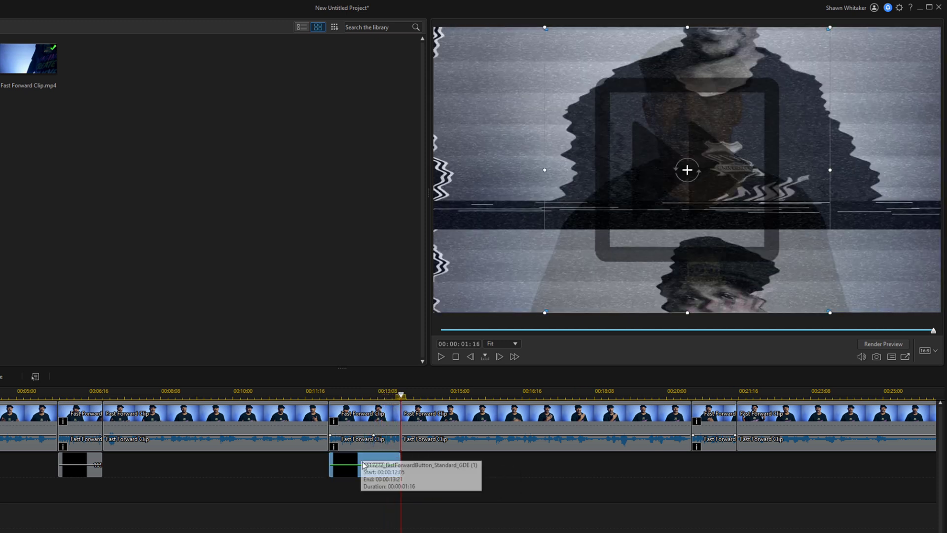
Step: Paste another icon copy at 00:00:20:14 under the third sped-up clip and play it back
click(711, 422)
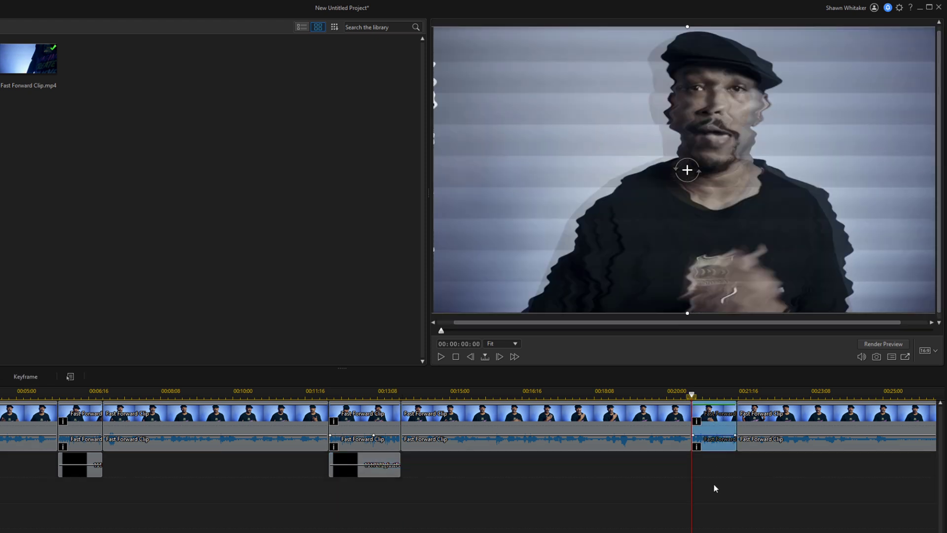
click(703, 469)
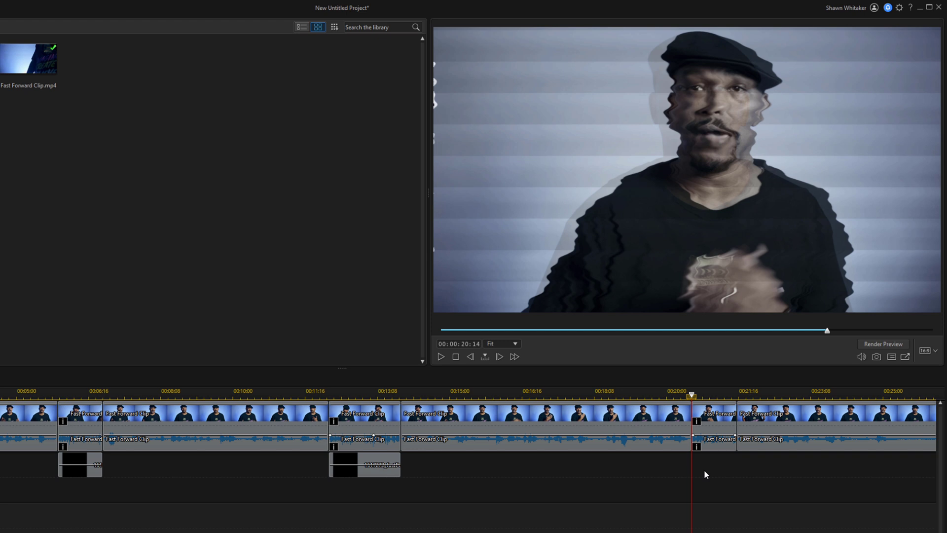
right_click(703, 469)
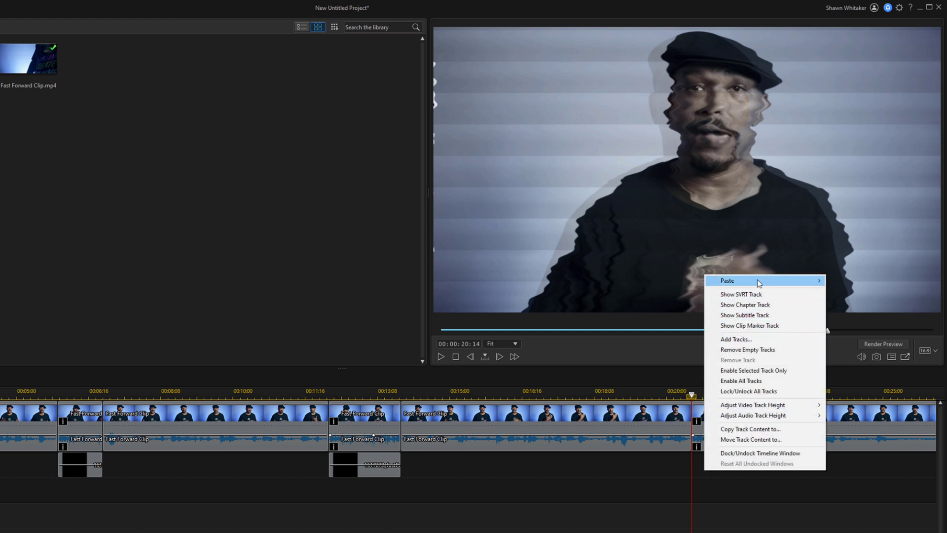
mouse_move(757, 282)
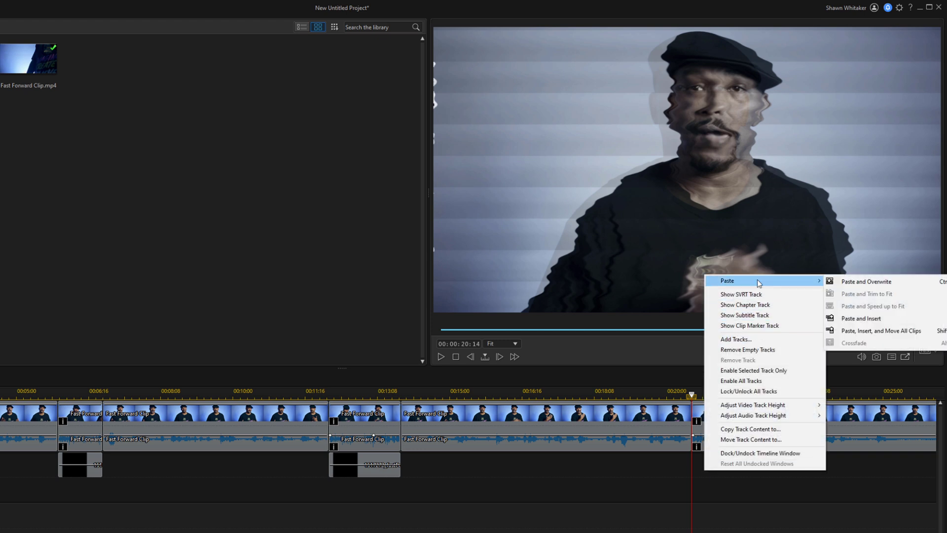
click(854, 281)
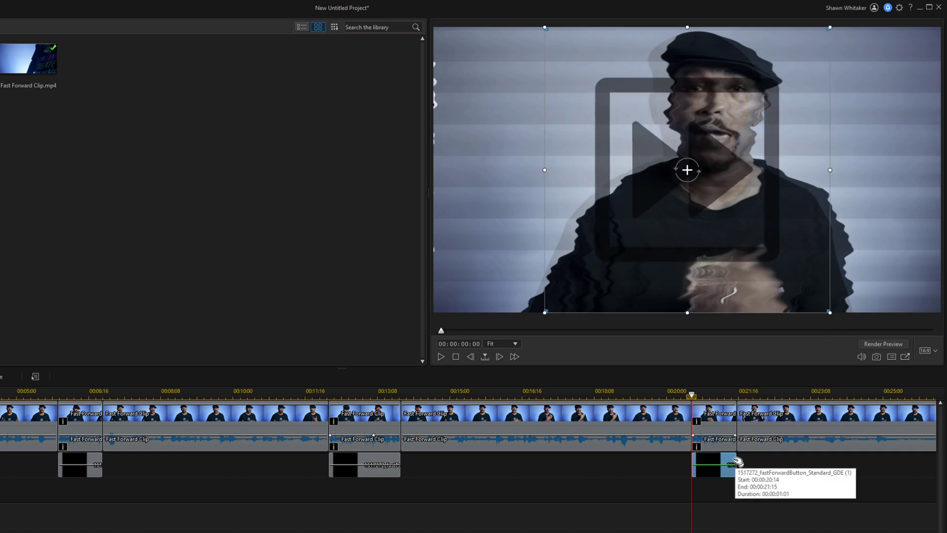
key(space)
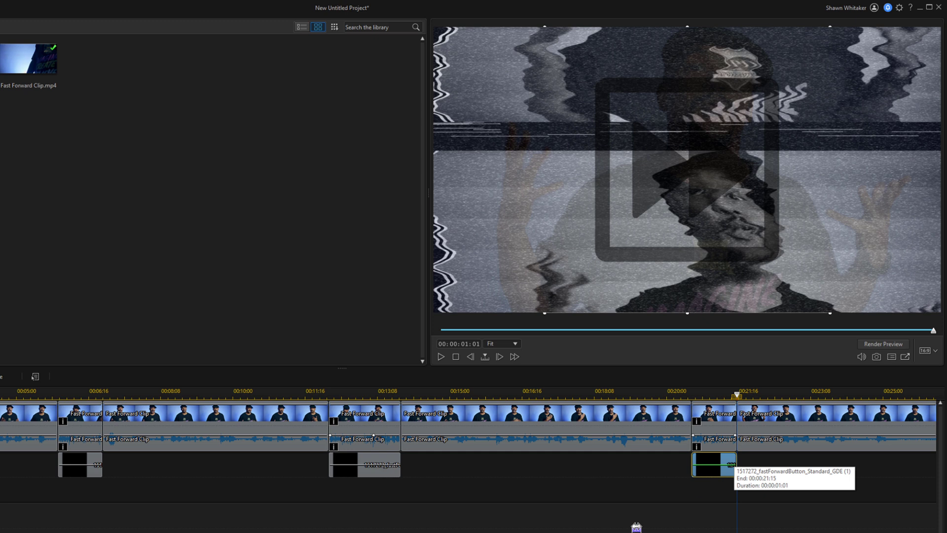
click(630, 492)
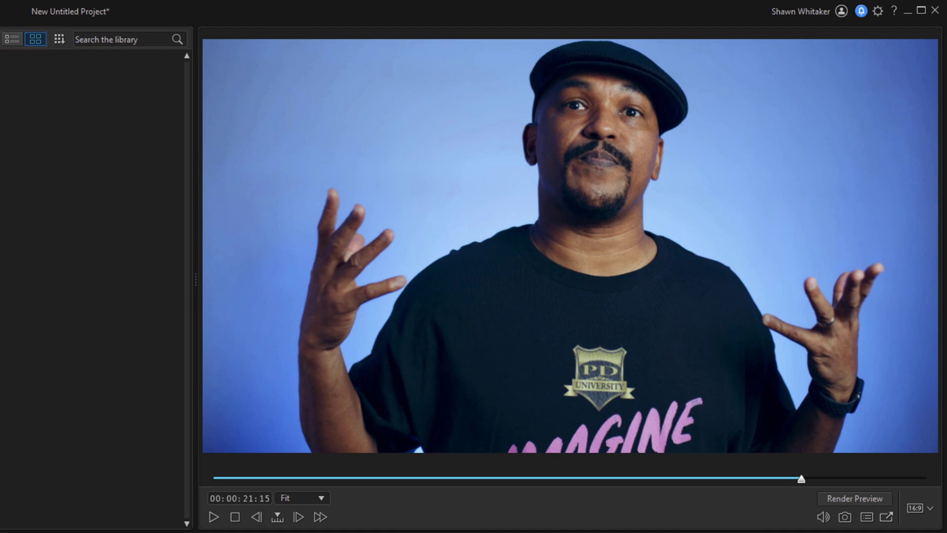
Step: Play the glitch section from 00:00:05:10 to review it, then render a timeline preview
click(360, 478)
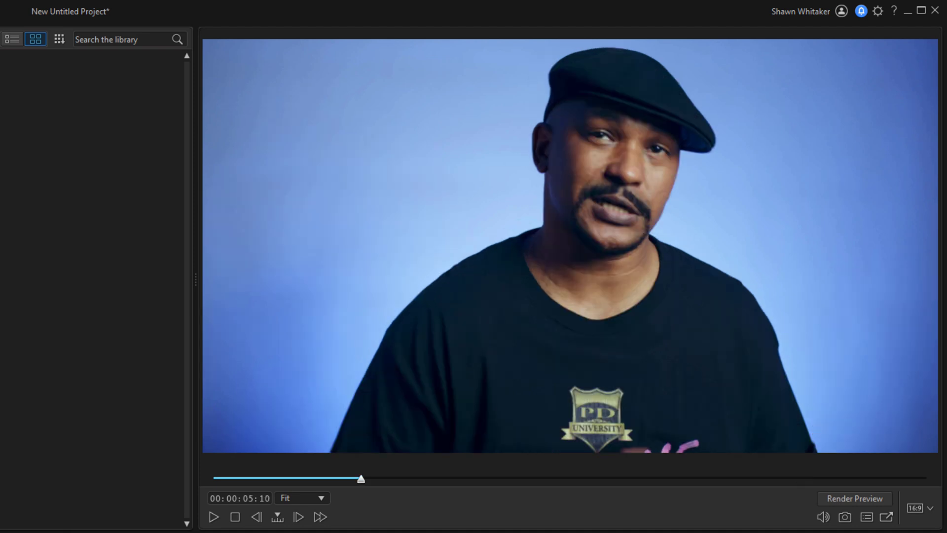
key(space)
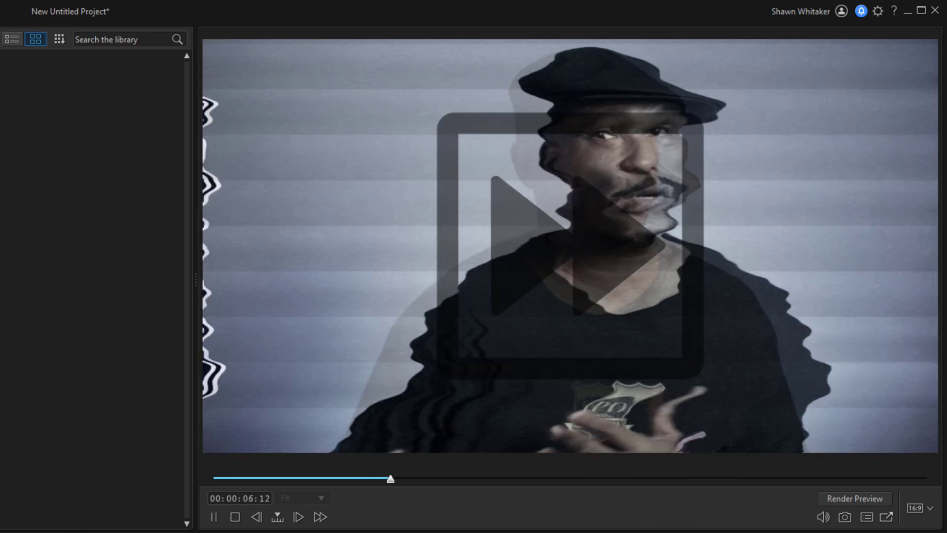
key(space)
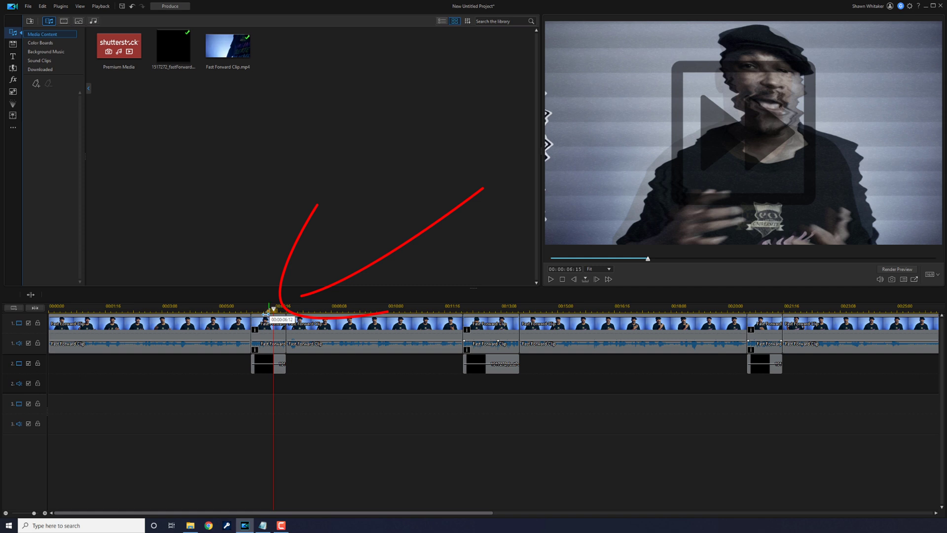
mouse_move(274, 310)
mouse_down()
mouse_move(49, 311)
mouse_move(2, 323)
mouse_up()
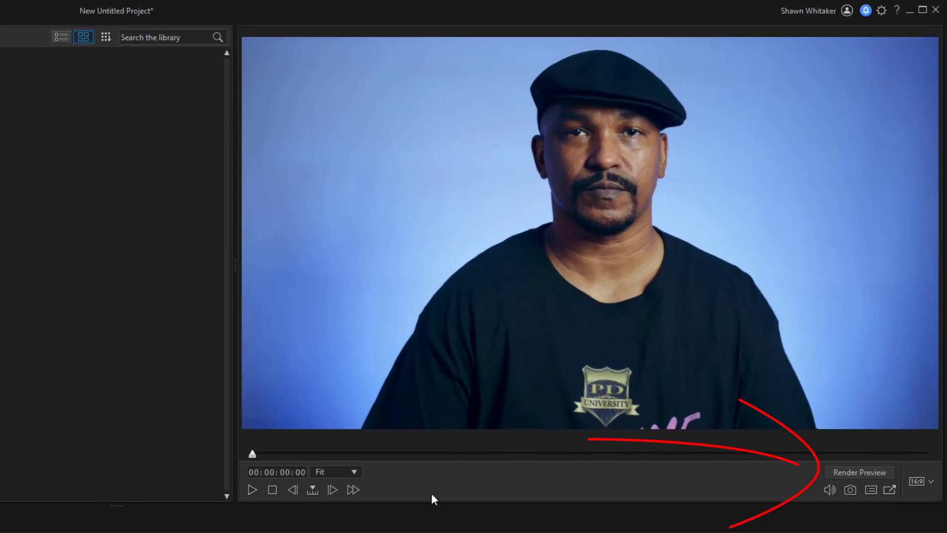
click(856, 469)
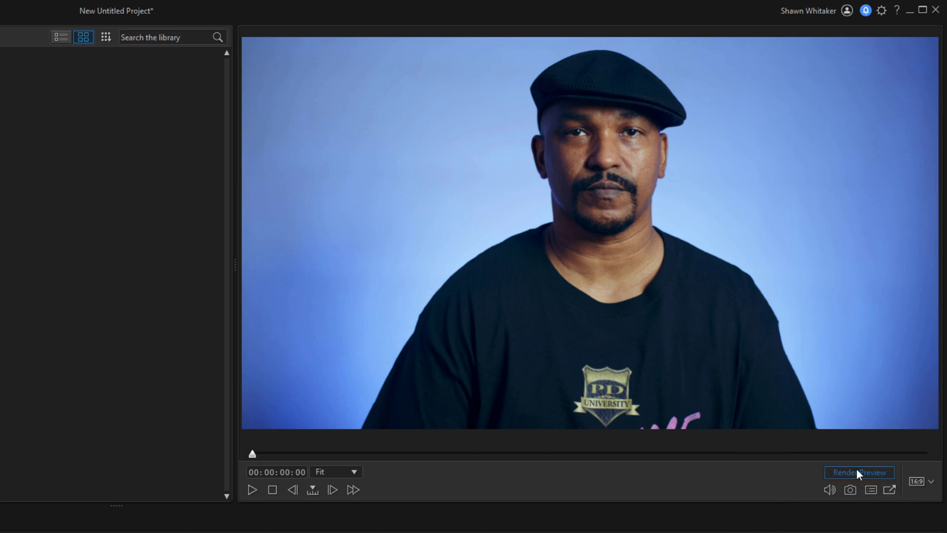